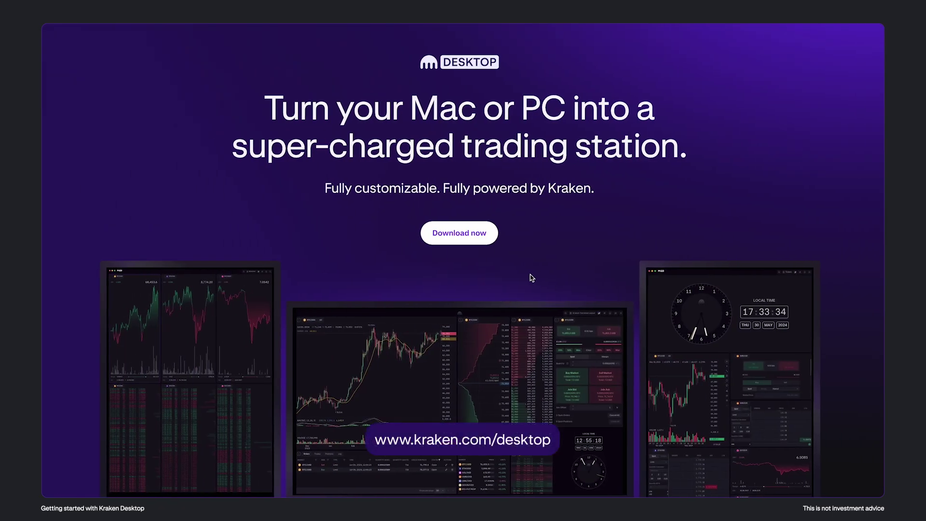
Go to the Kraken Desktop download page listing Mac, Windows and Linux installers
left_click(459, 241)
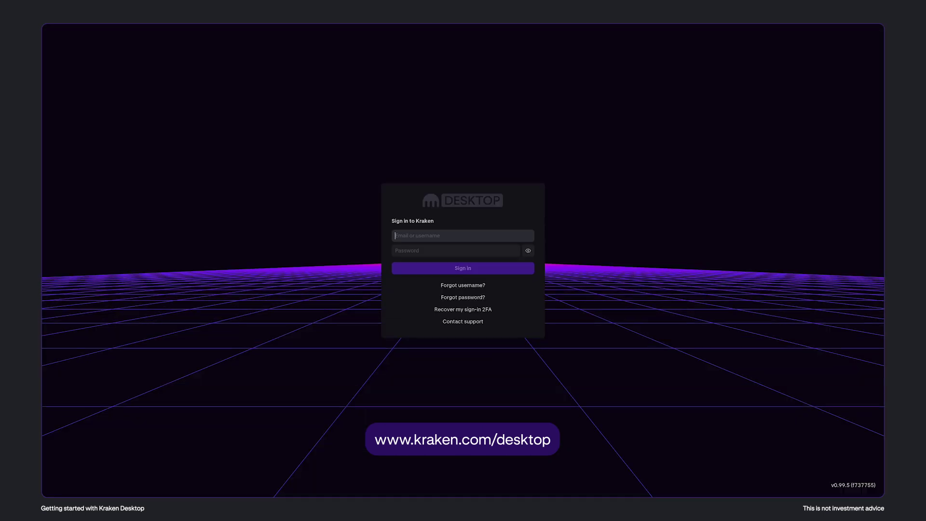
Sign in with the account username and password to reach the Demo board dashboard
type("Satoshi404")
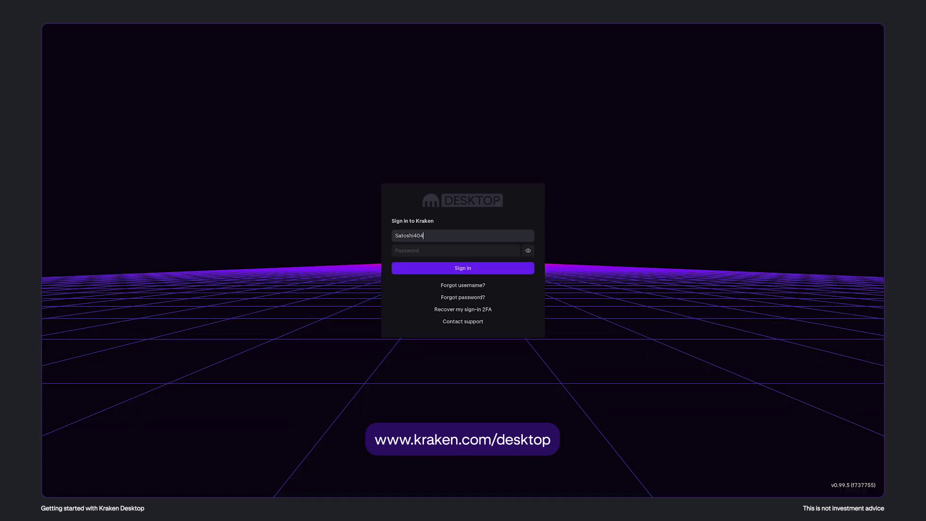
key("Tab")
type("************")
key("Return")
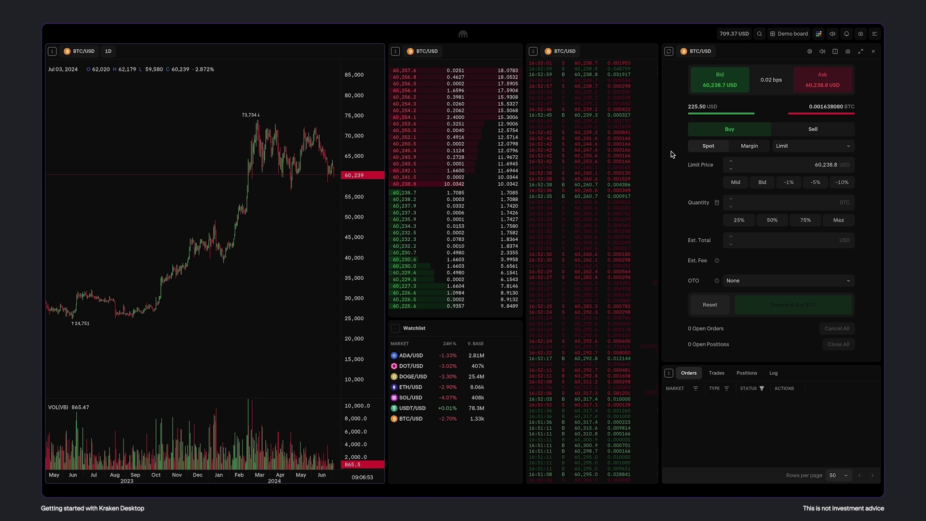
Apply the Kraken Pro theme in place of Cryptowatch from Theme Management
left_click(812, 31)
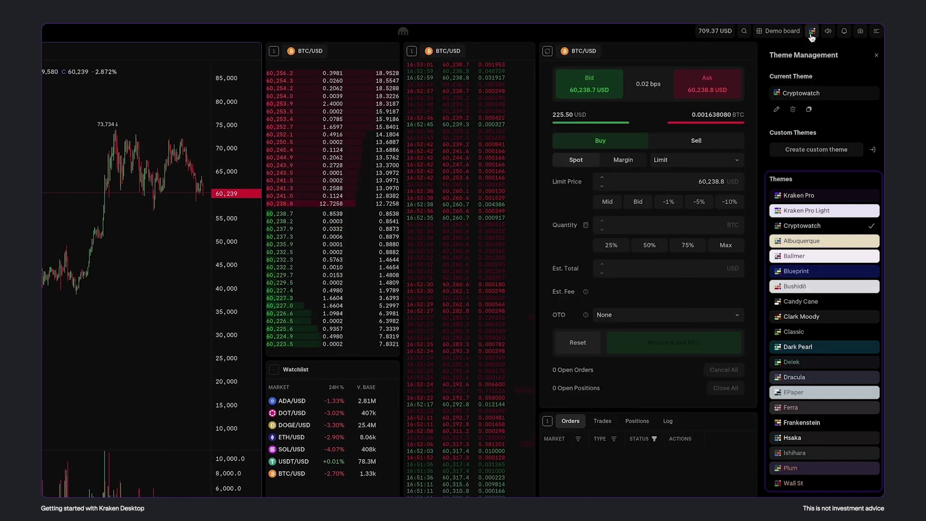
left_click(842, 195)
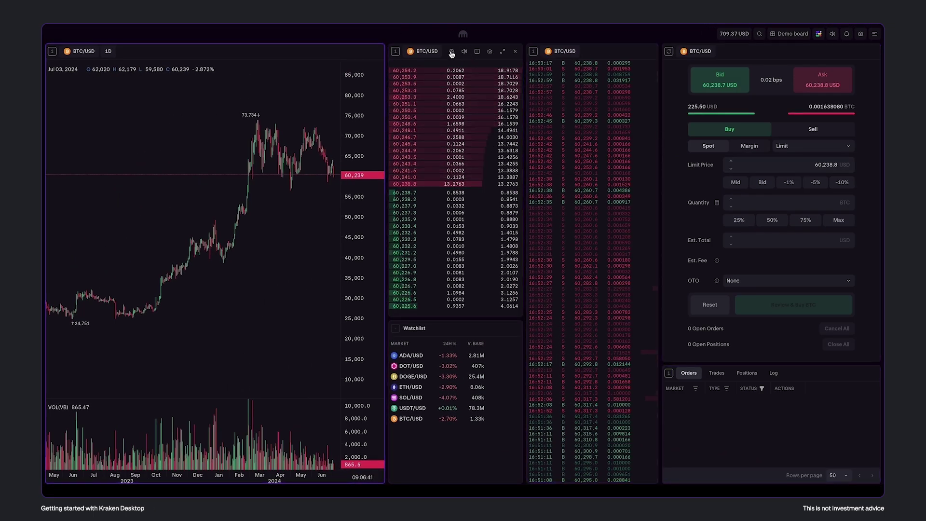
Widen the BTC/USD chart to the right, leaving the order book in place
mouse_move(444, 51)
left_mouse_down()
mouse_move(338, 117)
mouse_move(506, 168)
mouse_move(463, 61)
mouse_move(442, 51)
left_mouse_up()
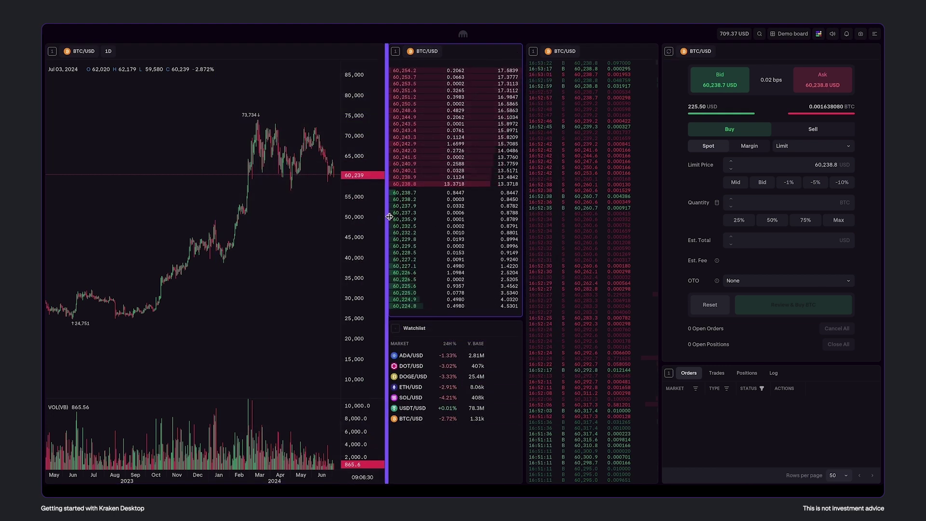
left_click_drag(387, 214, 473, 213)
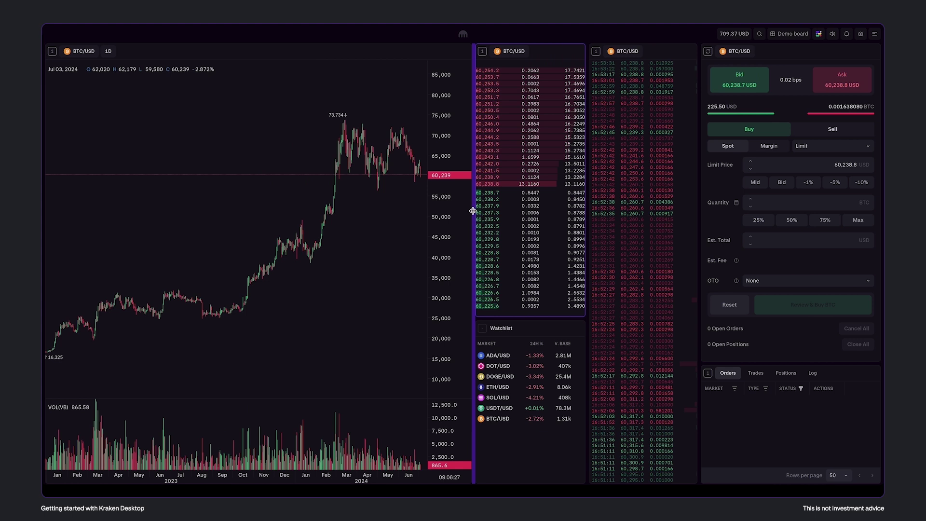
Place a max-quantity (0.00440878 BTC) limit buy at 50,000 USD, then cancel it
double_click(850, 170)
type("50000")
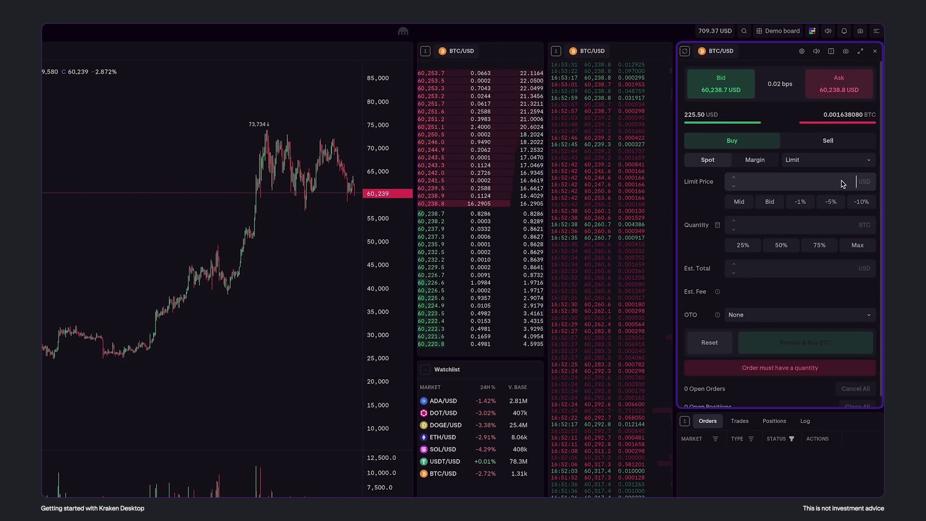
left_click(857, 245)
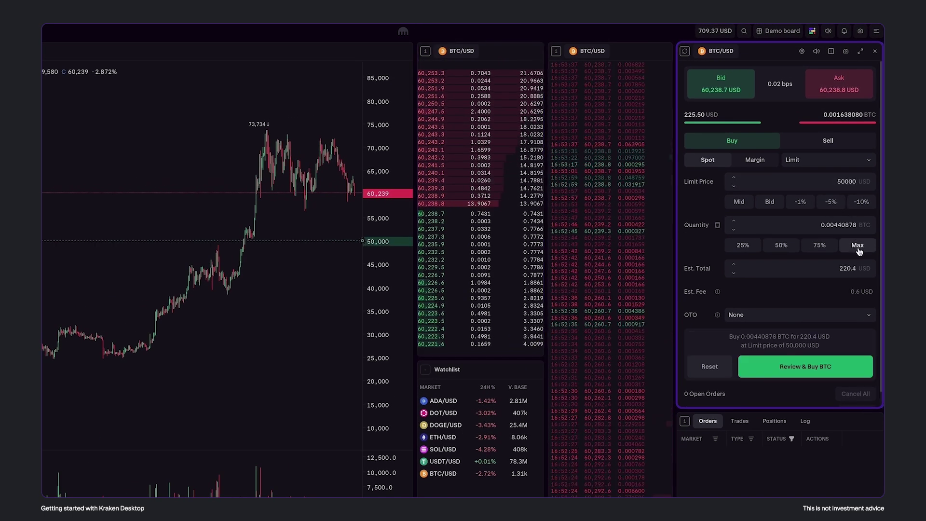
left_click(809, 377)
left_click(759, 194)
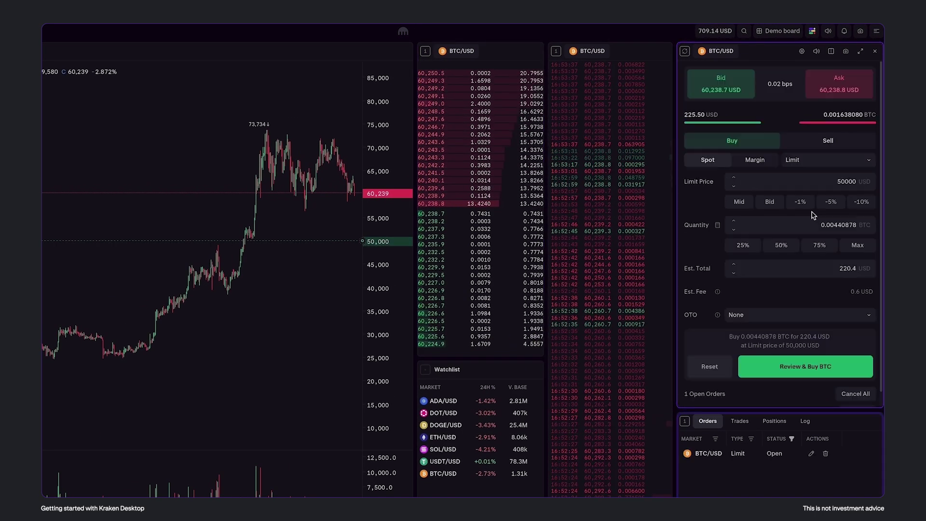
scroll(756, 232, "down", 2)
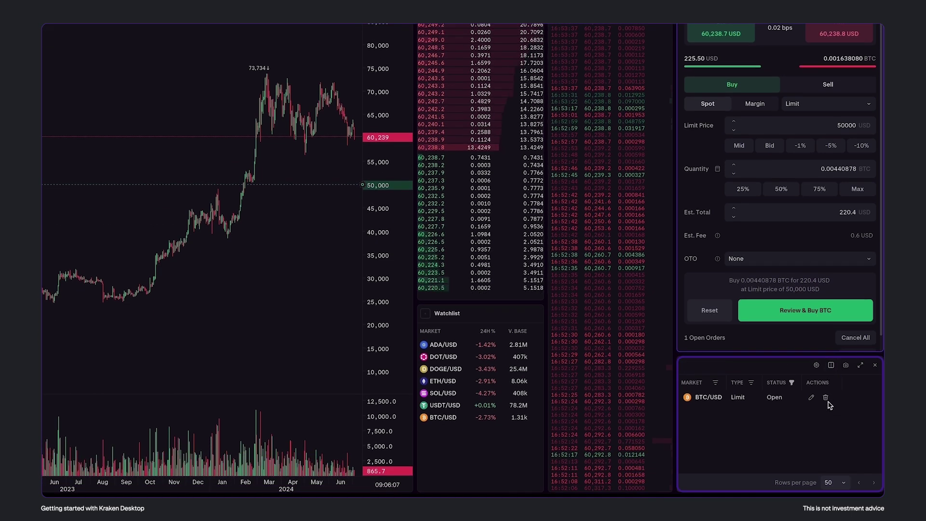
left_click(827, 401)
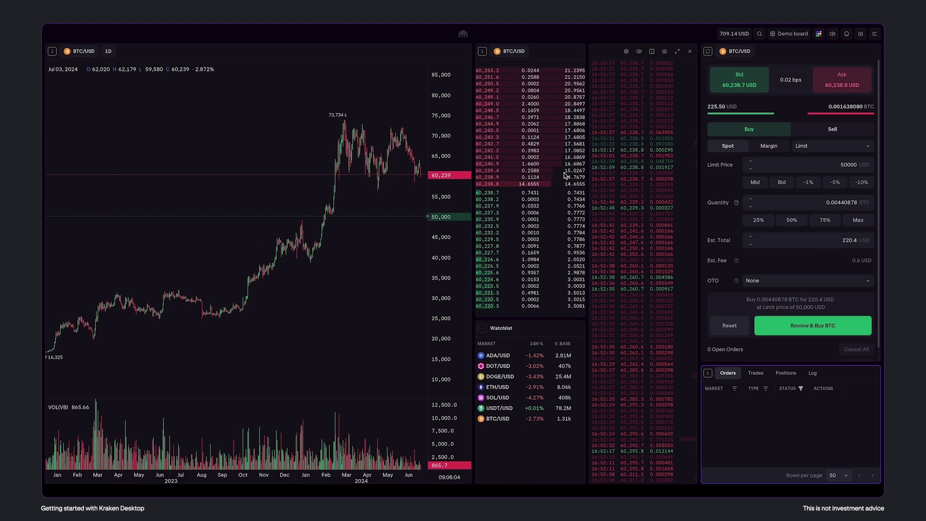
Split the chart 2x1 and make the lower half a BTC/USD Ticker at scale 2.00
left_click(426, 54)
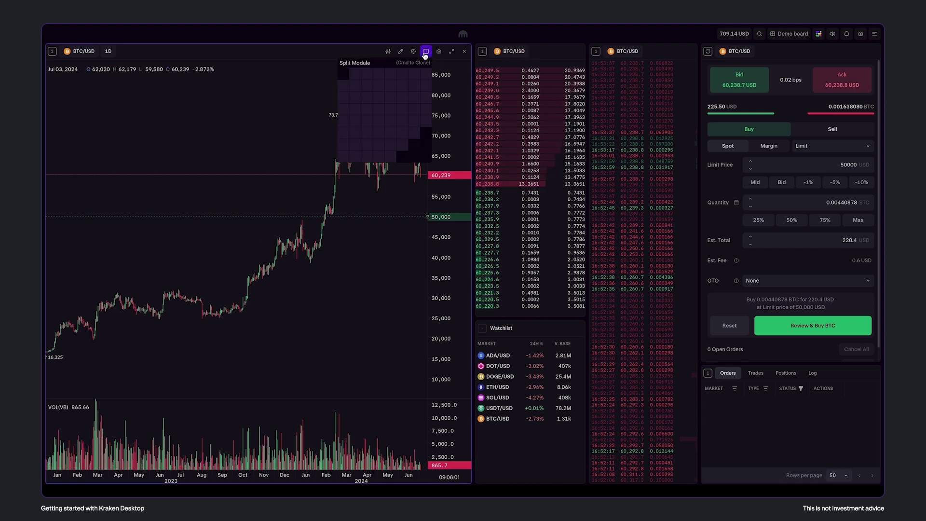
left_click(346, 86)
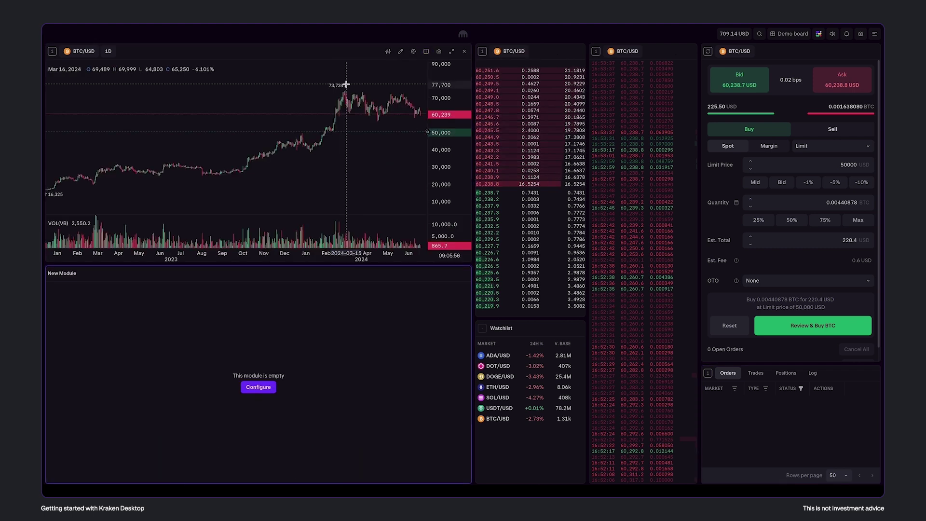
left_click(260, 391)
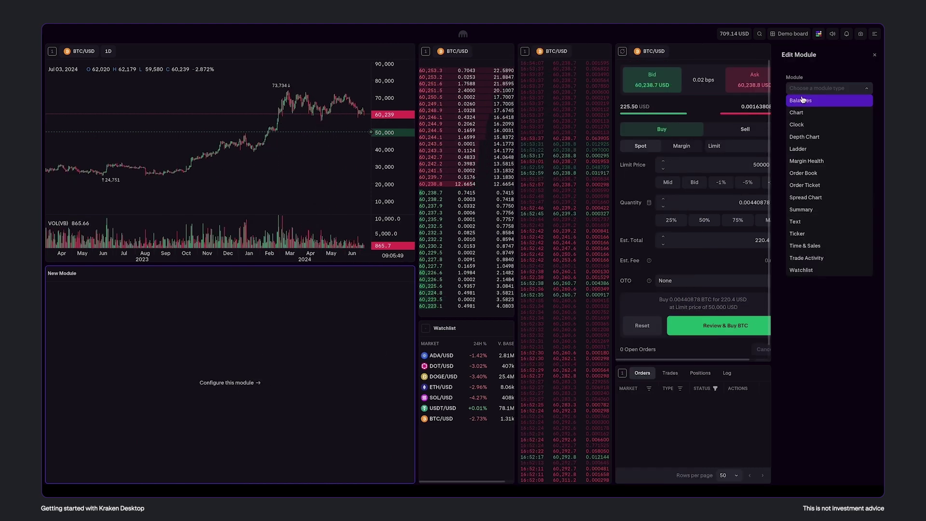
type("ticker")
left_click(824, 101)
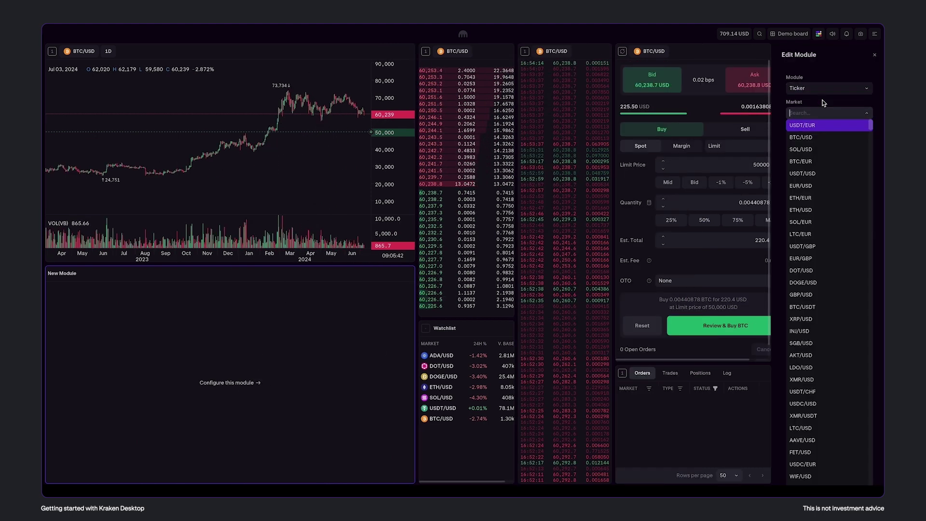
left_click(826, 138)
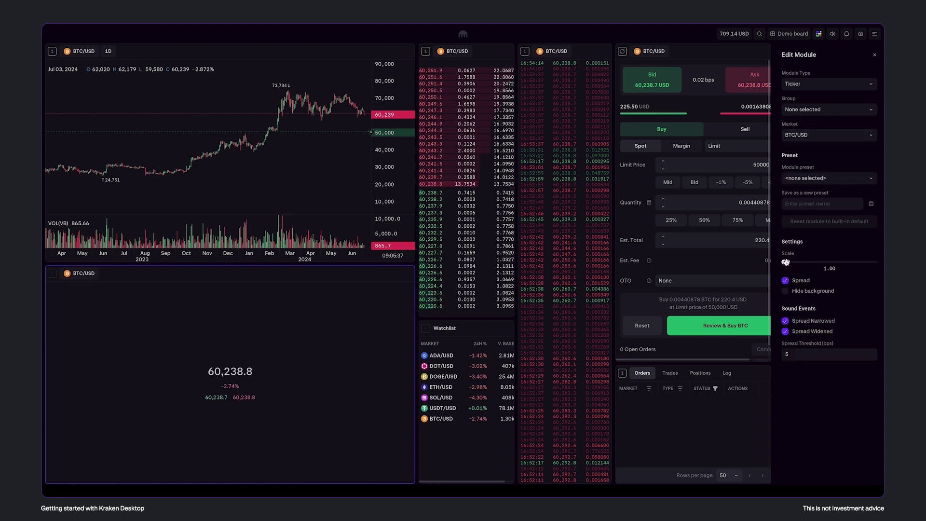
left_click_drag(785, 262, 796, 261)
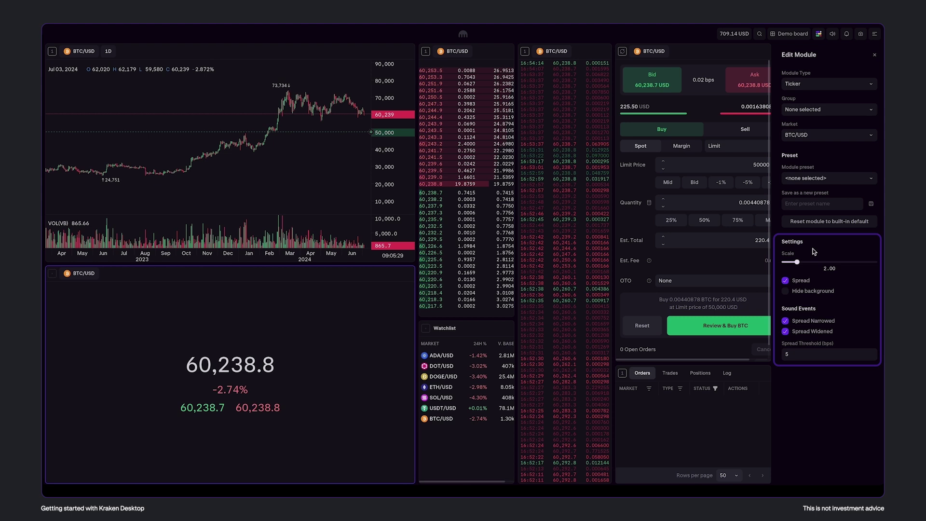
key("Escape")
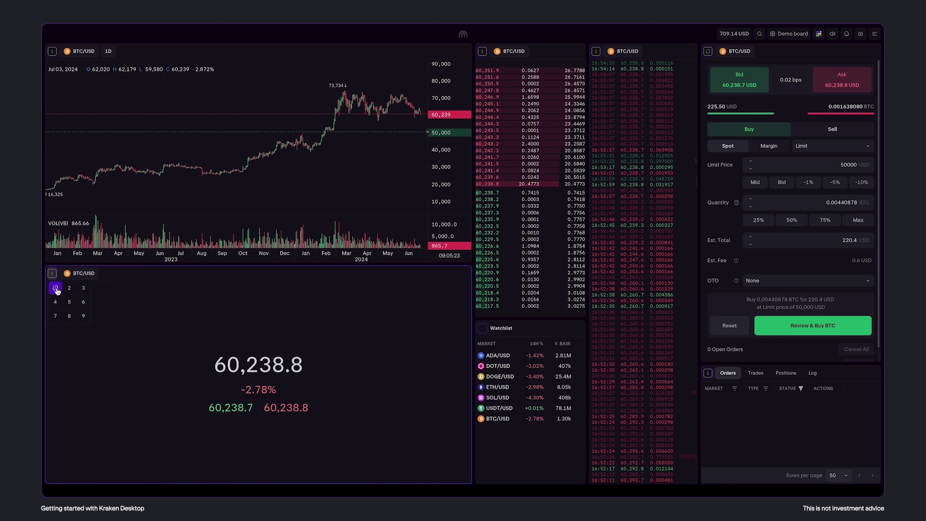
Split the BTC/USD ticker into three cloned ticker panels
left_click(194, 302)
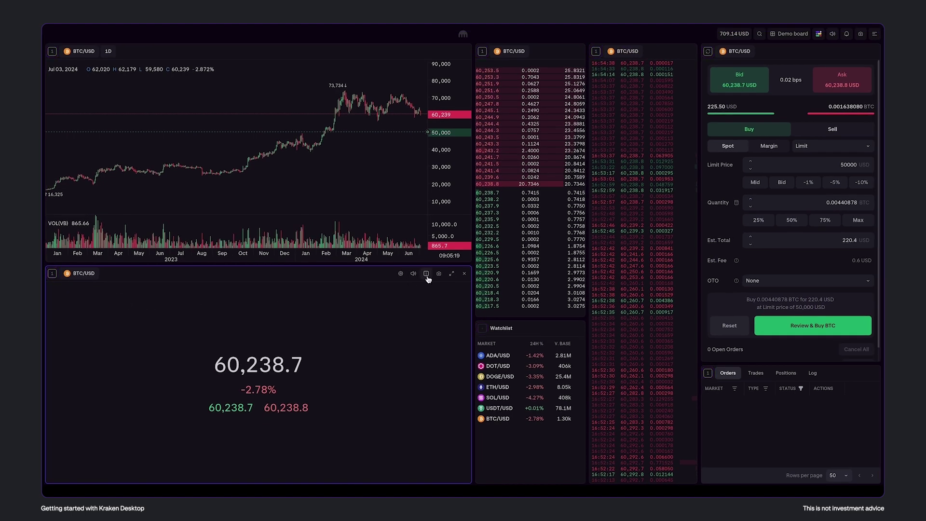
left_click(427, 274)
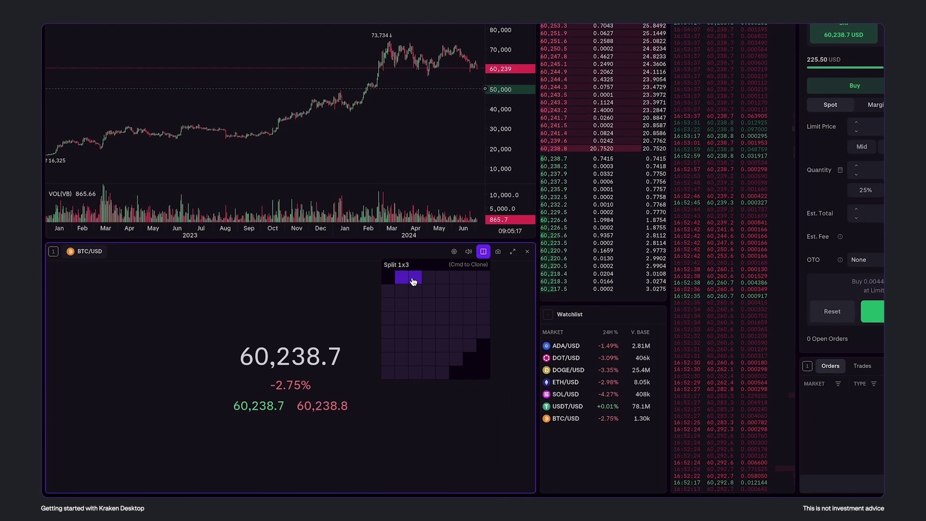
key("super")
left_click(414, 281, "super")
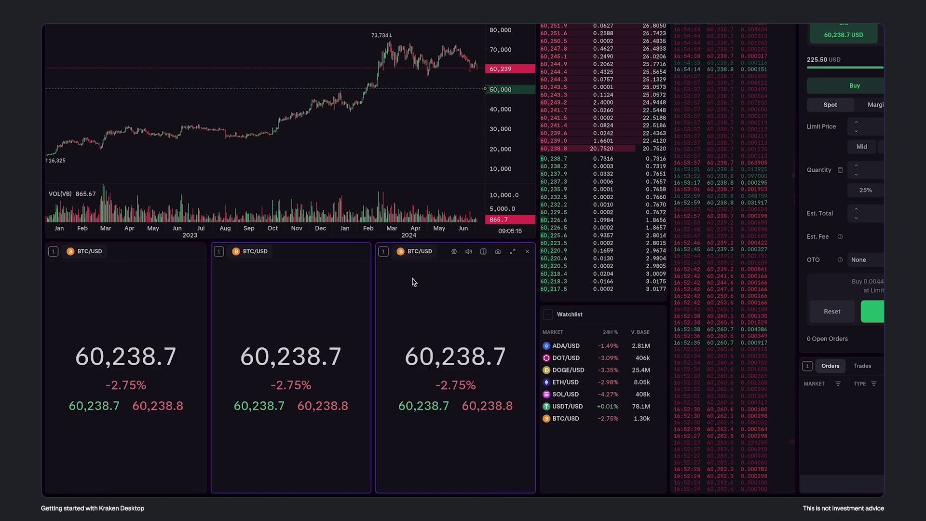
Put the middle ticker in link group 2 and switch it to ETH/USD
left_click(384, 253)
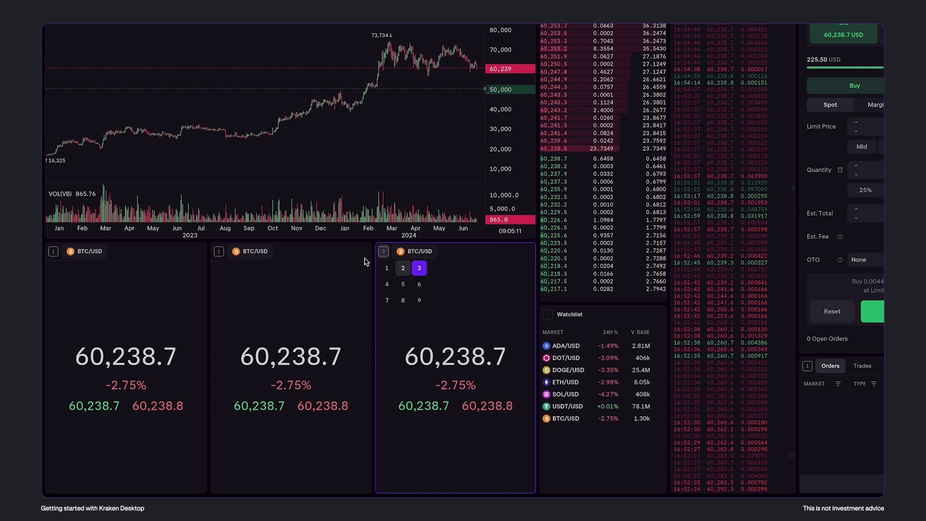
left_click(219, 252)
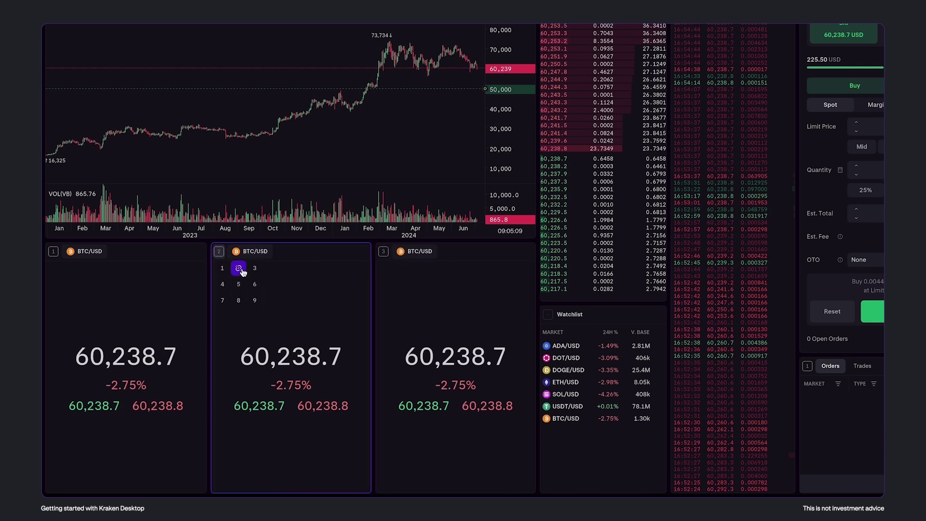
left_click(239, 269)
type("eth")
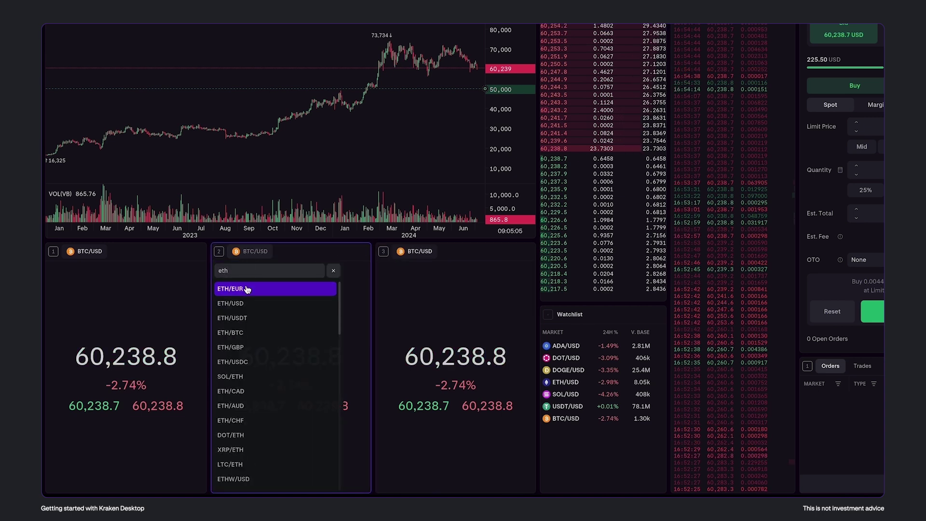
key("Return")
Switch the right ticker to ADA/USD and link the order form to ADA/USD
left_click(410, 261)
type("ada")
left_click(413, 291)
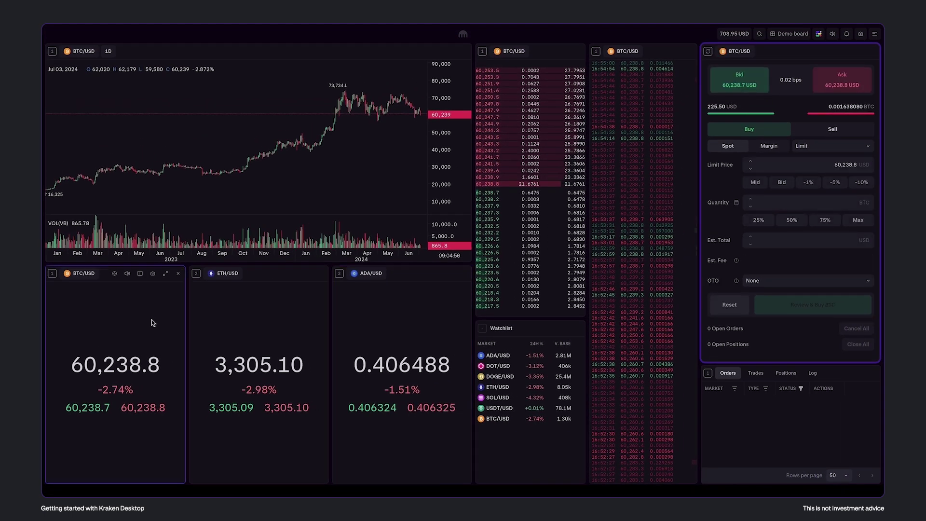
left_click(240, 319)
left_click(381, 329)
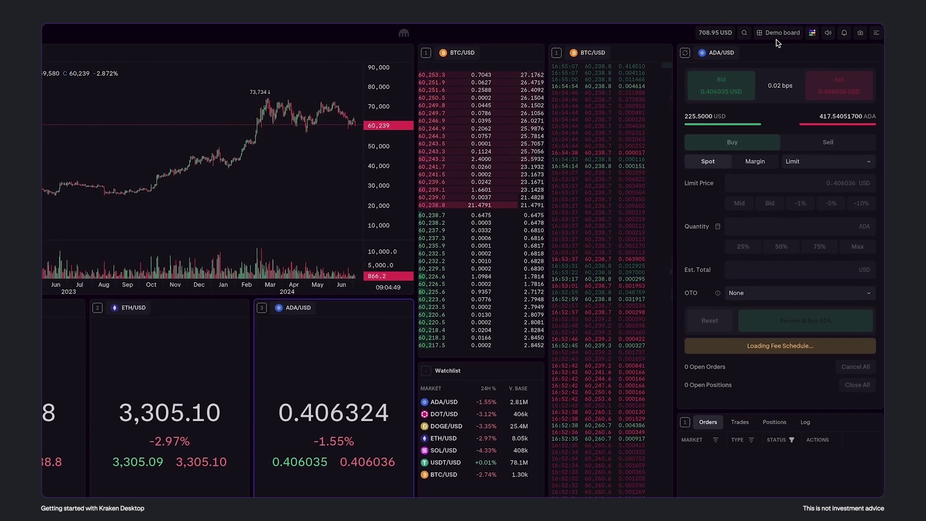
Edit the board list and replace the 'Demo board' name with 'BTC ETH ADA'
left_click(782, 35)
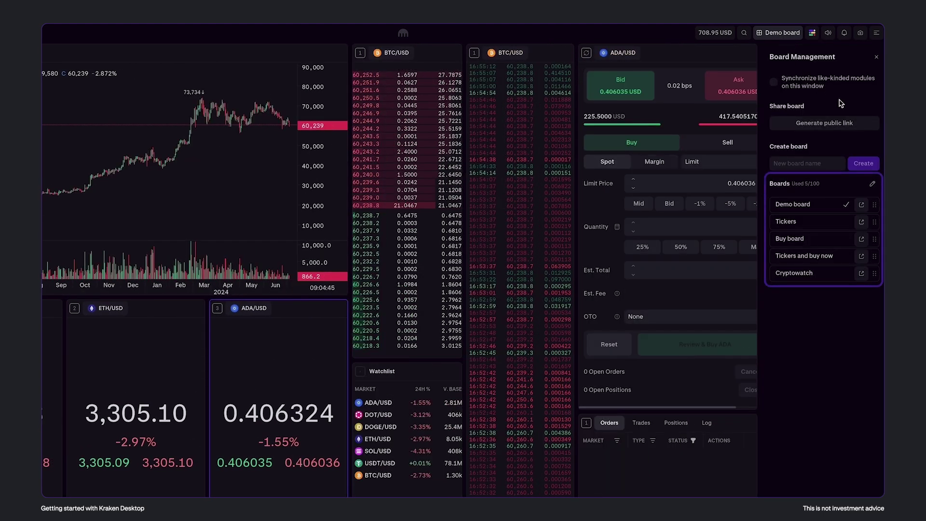
left_click(872, 184)
triple_click(825, 205)
type("BTC")
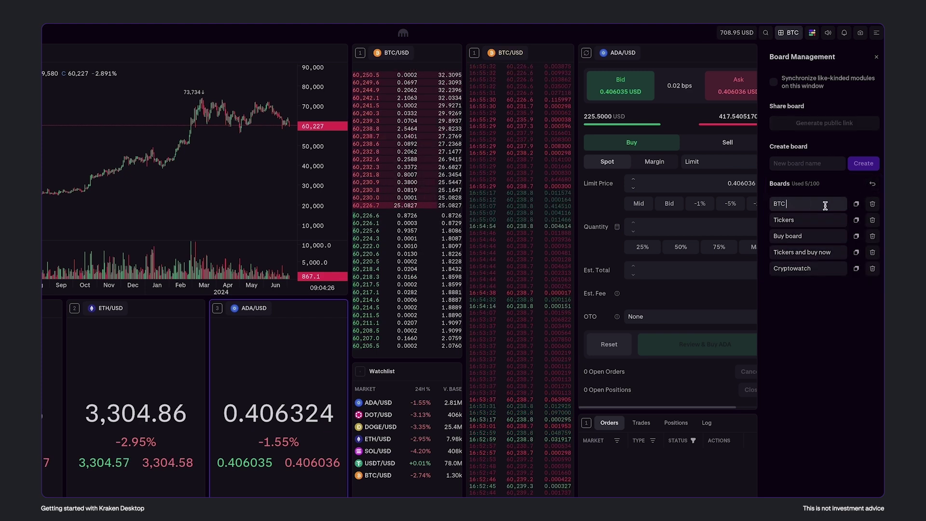
type(" ETH ADA")
left_click(872, 184)
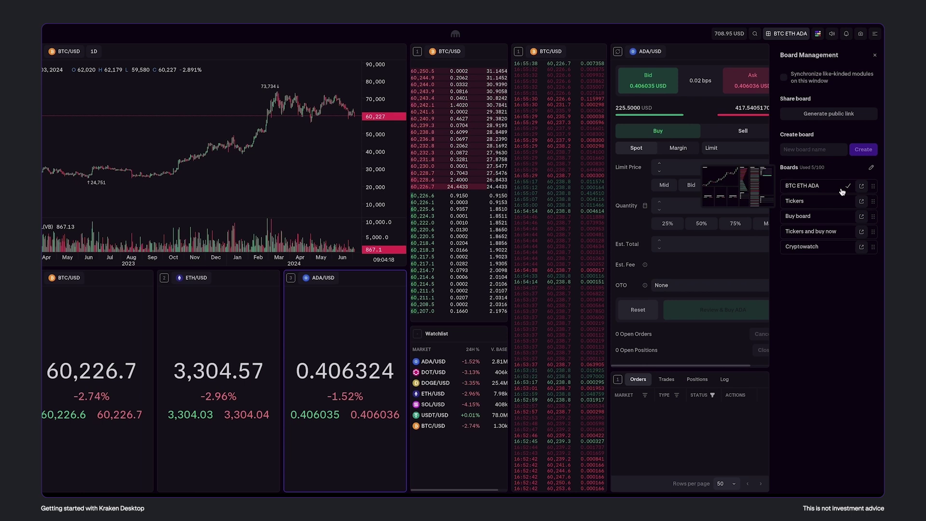
left_click(836, 201)
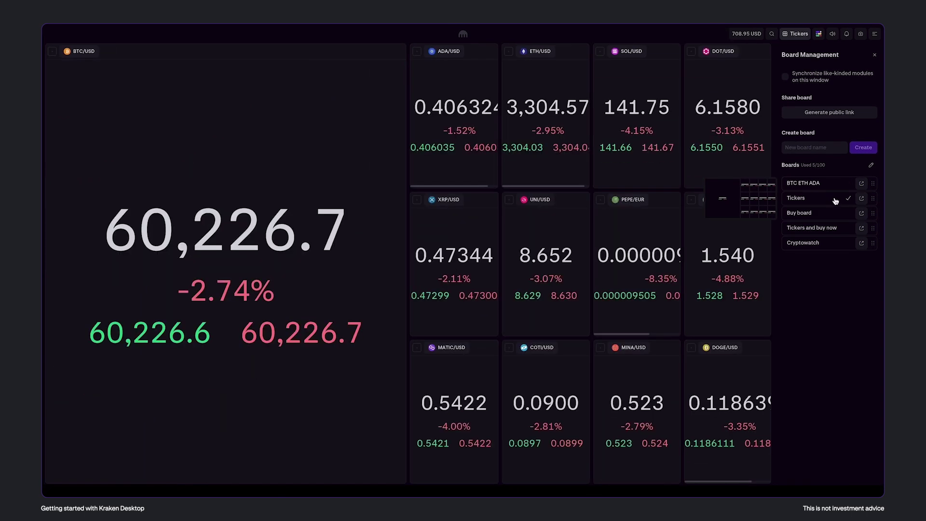
left_click(838, 188)
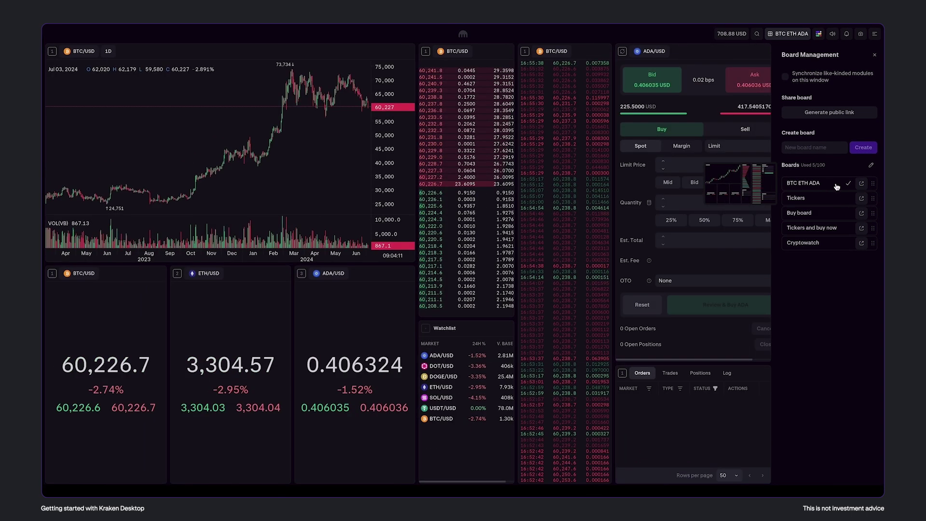
left_click(861, 213)
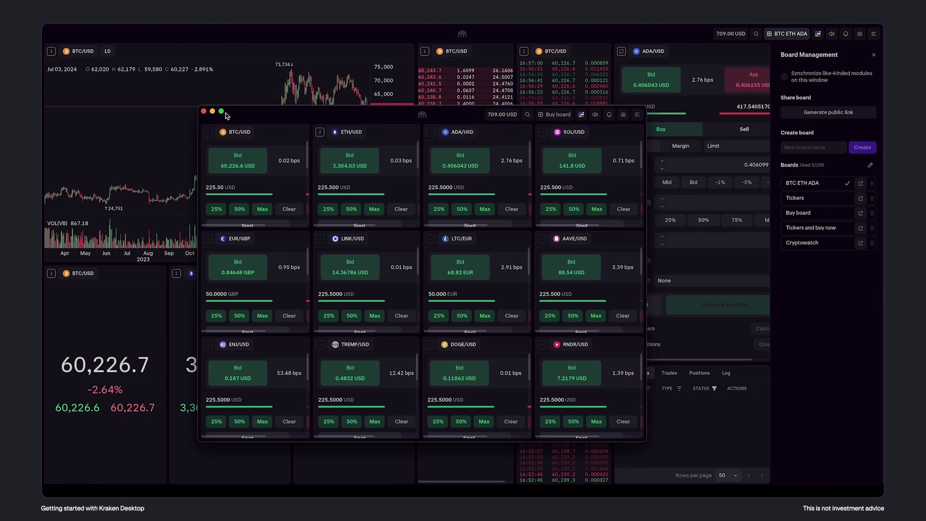
left_click_drag(227, 116, 329, 112)
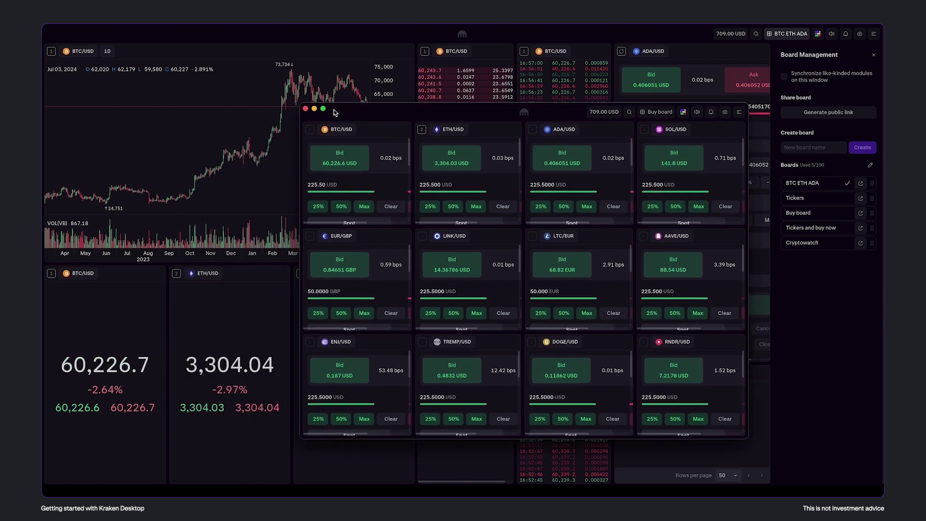
left_click(306, 109)
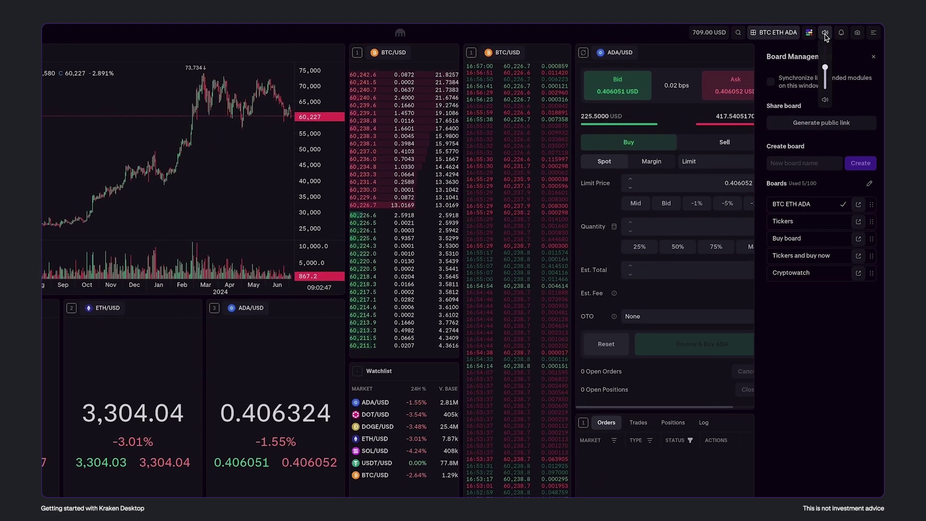
Mute the app volume and create a BTC/USD alert at or above 60,226.70 USD
left_click_drag(826, 67, 826, 88)
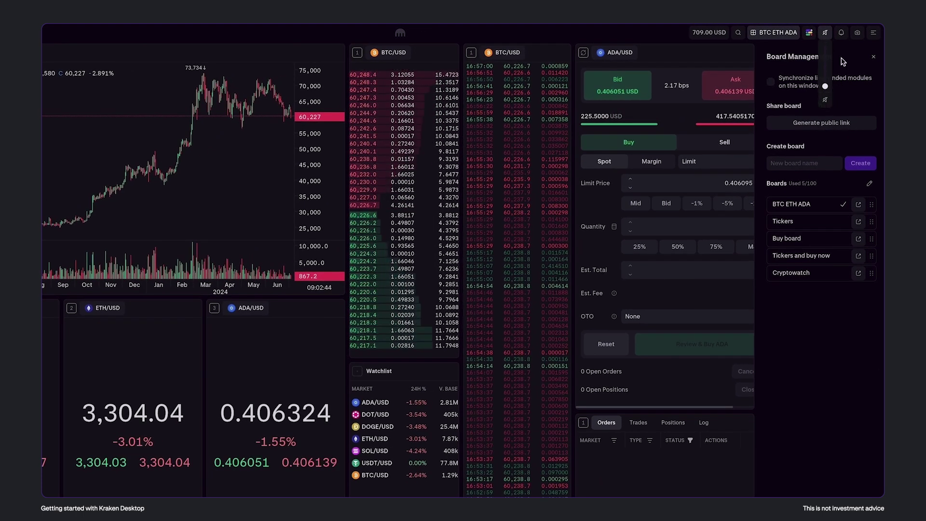
left_click(841, 32)
left_click(849, 99)
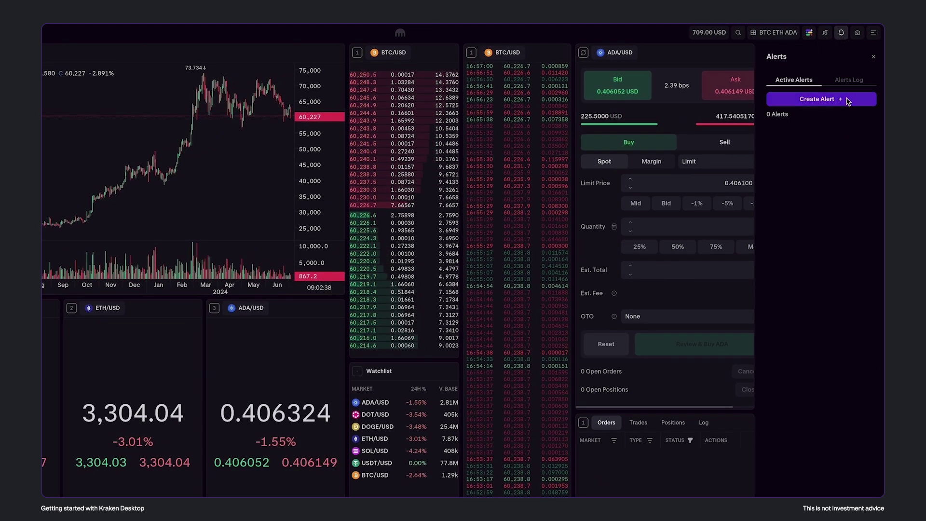
left_click(844, 104)
left_click(835, 132)
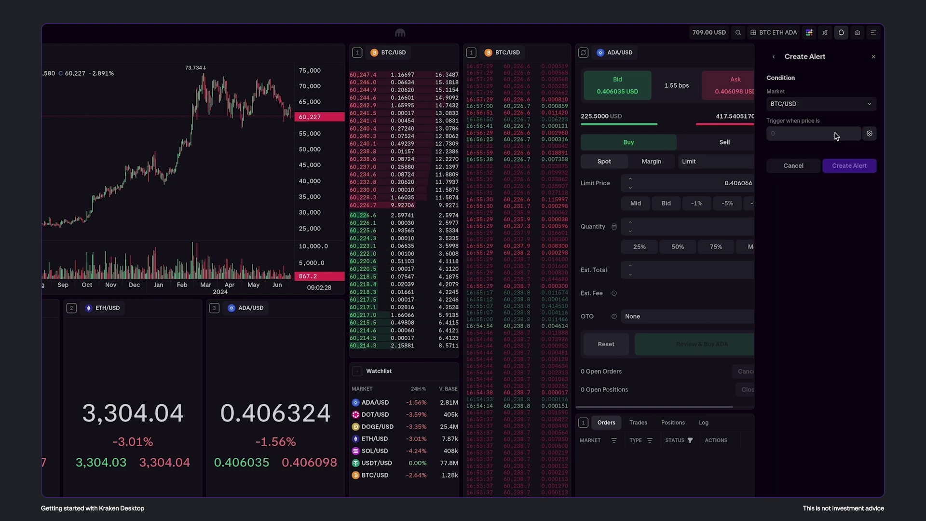
left_click(869, 134)
left_click(852, 167)
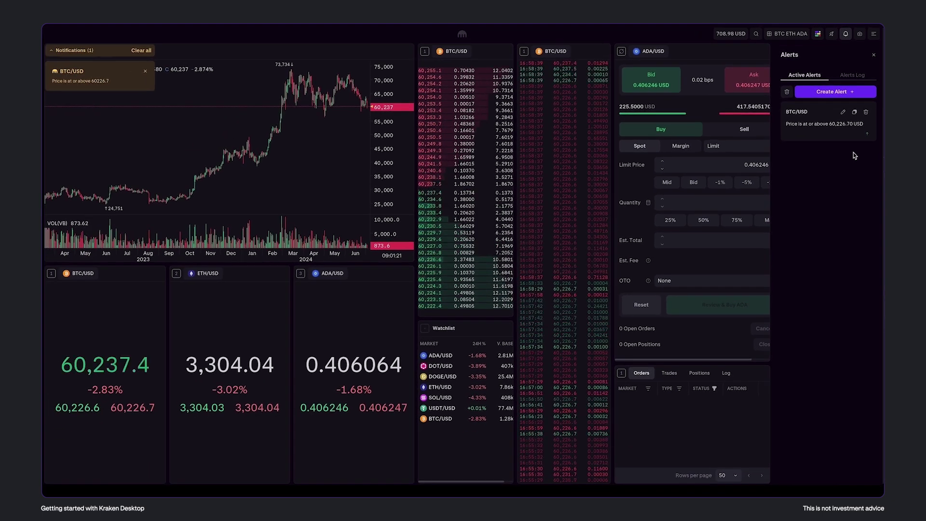
Close Alerts and open Global Configuration to view the push notification settings
left_click(873, 55)
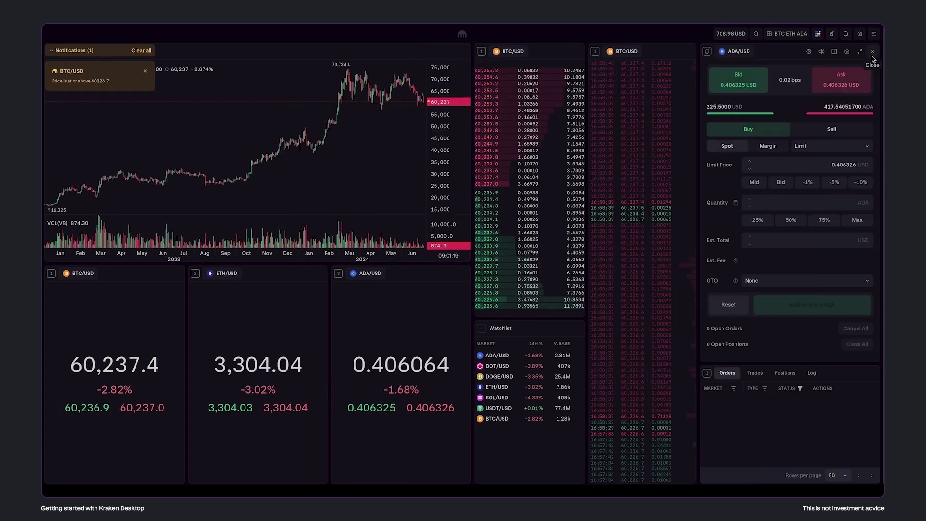
left_click(874, 34)
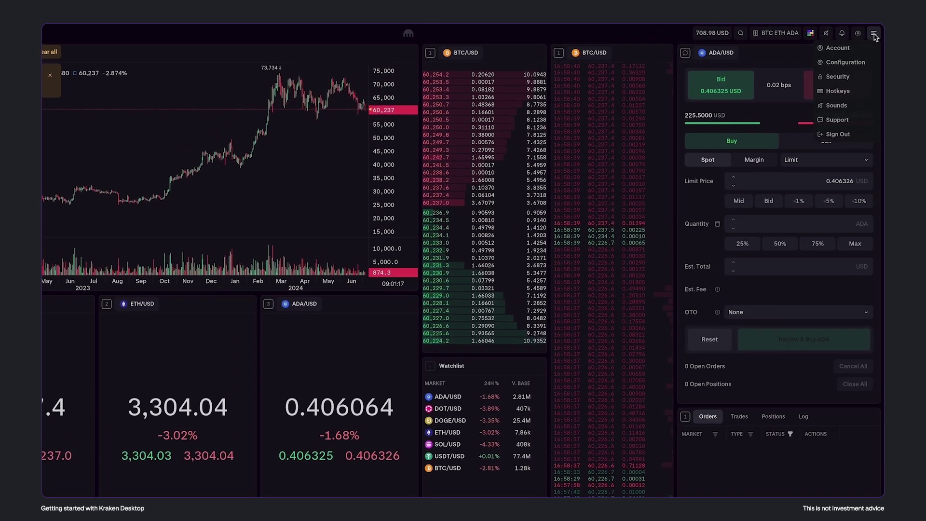
left_click(858, 62)
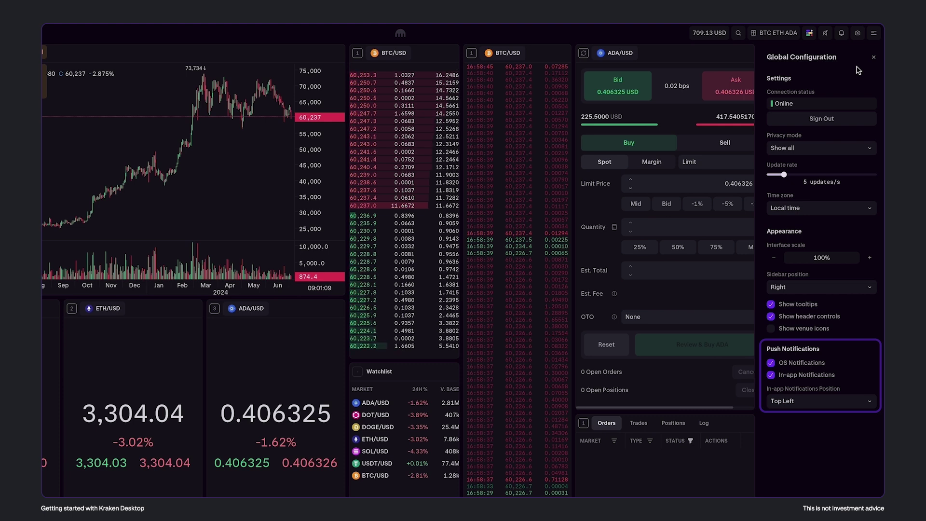
Close Configuration, then take screenshots of the whole board and of the BTC/USD chart
left_click(873, 58)
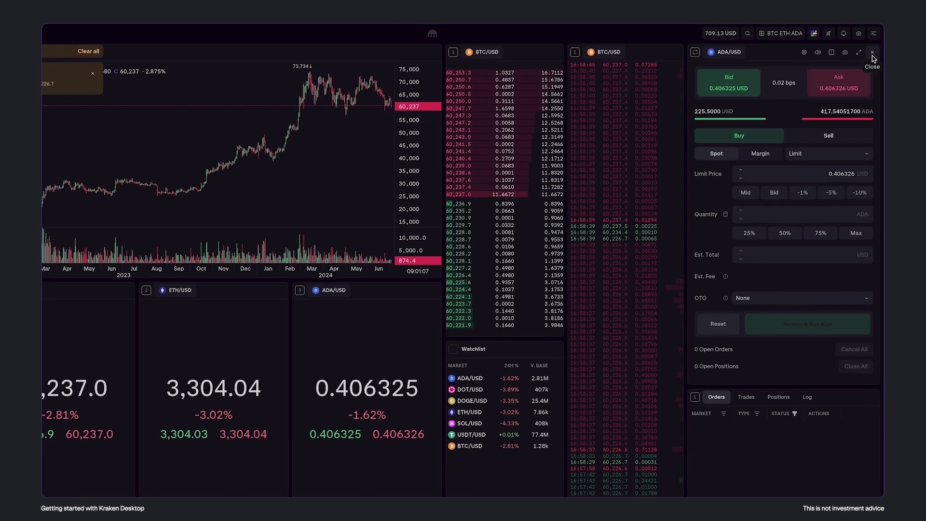
left_click(860, 35)
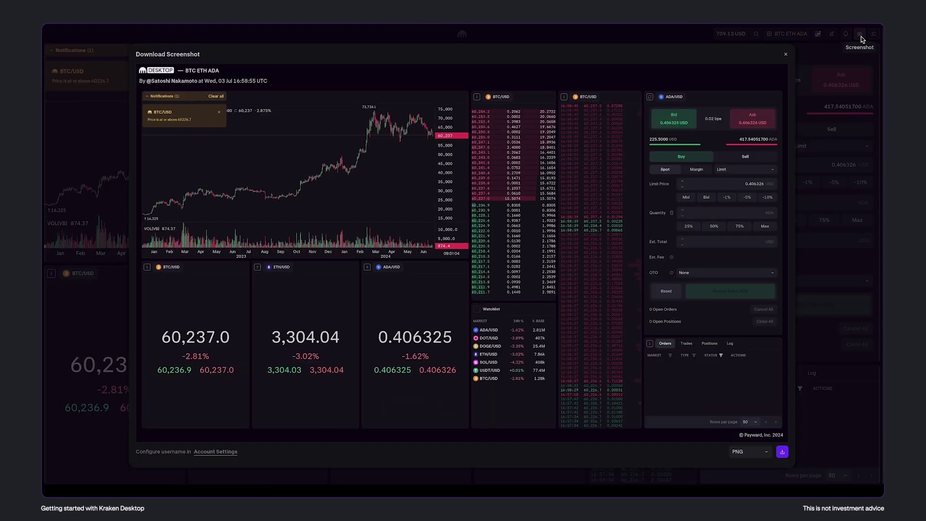
left_click(792, 60)
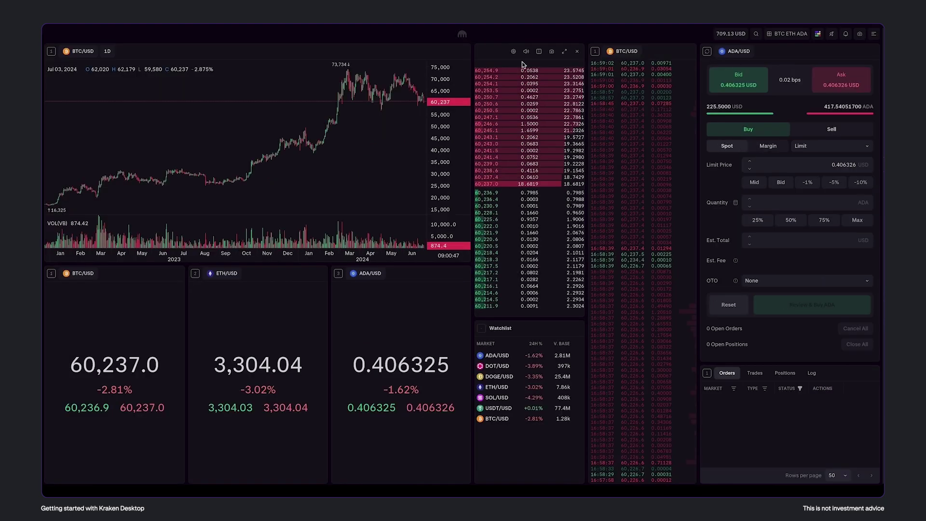
left_click(439, 53)
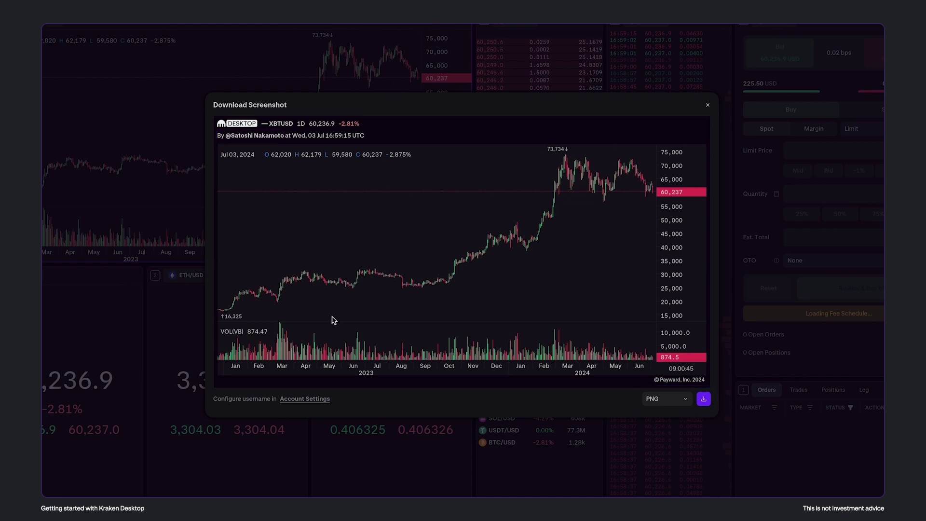
Enter a new display username in Account Settings and close the account information panel
left_click(314, 399)
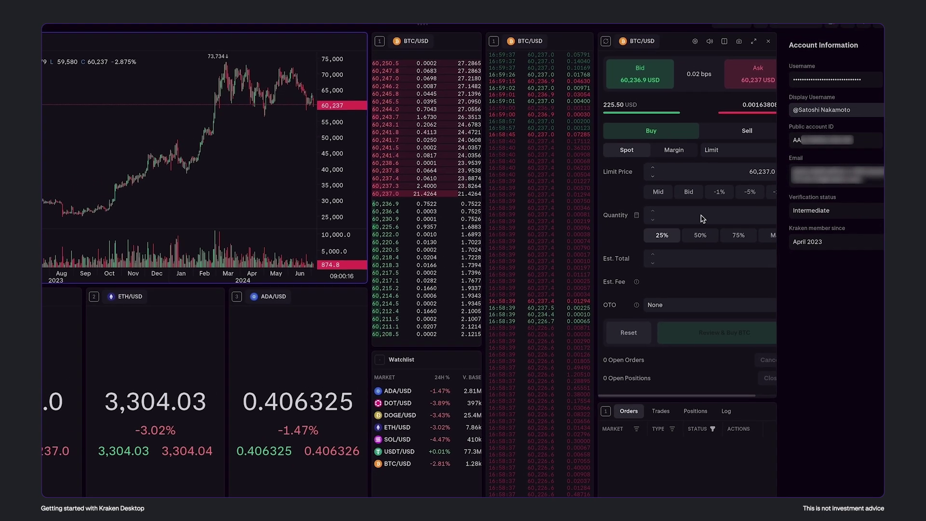
type("A PUBLIC NAME")
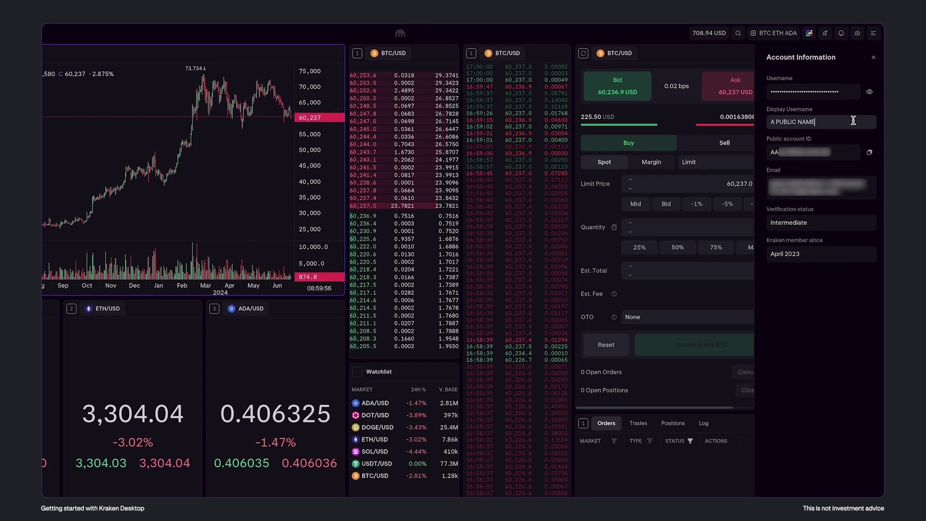
left_click(874, 57)
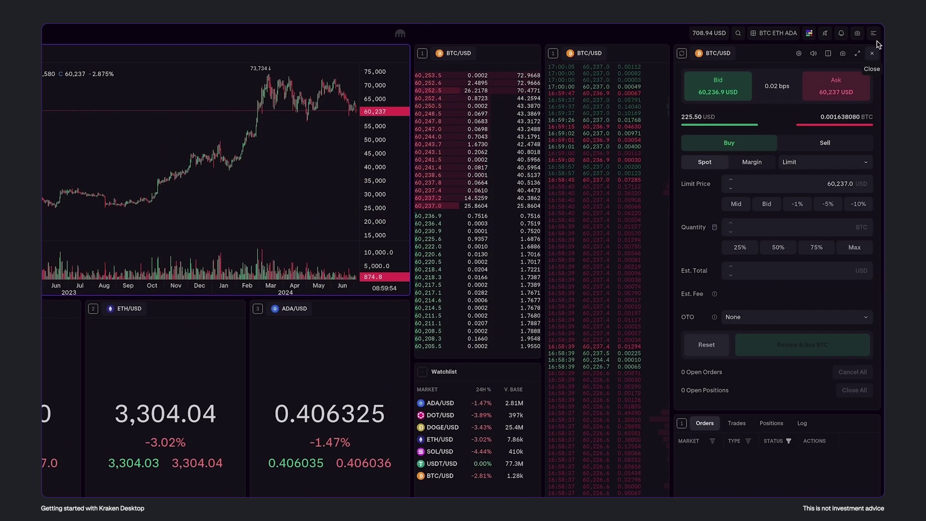
left_click(873, 33)
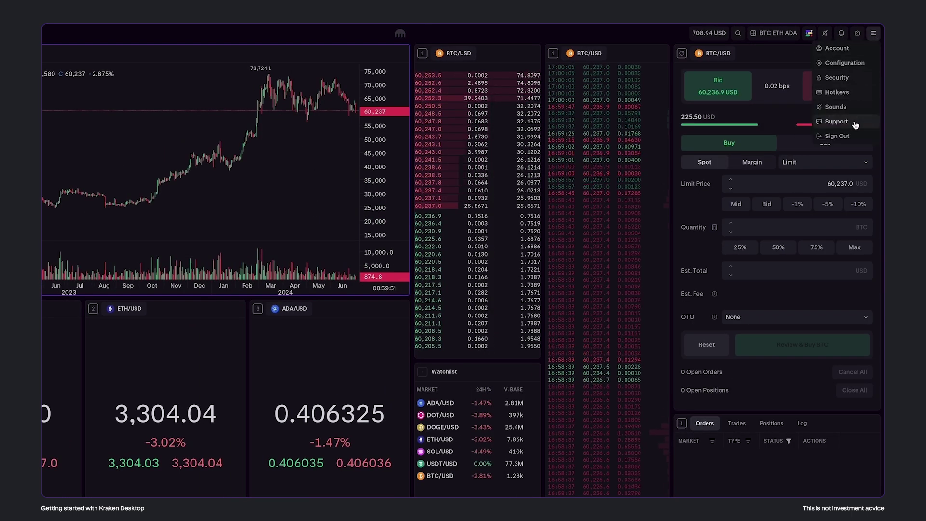
Open the Support panel with help docs, terms of service, ticket form and cache clearing
left_click(856, 122)
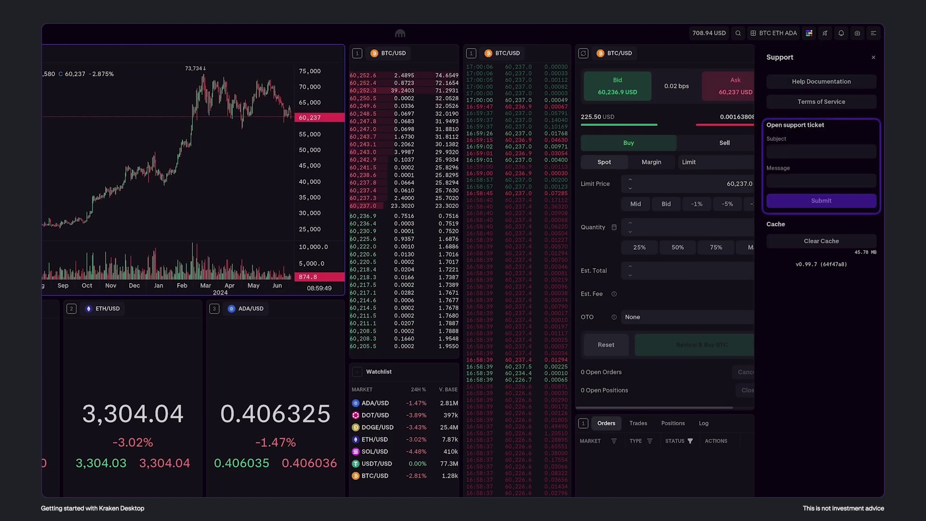